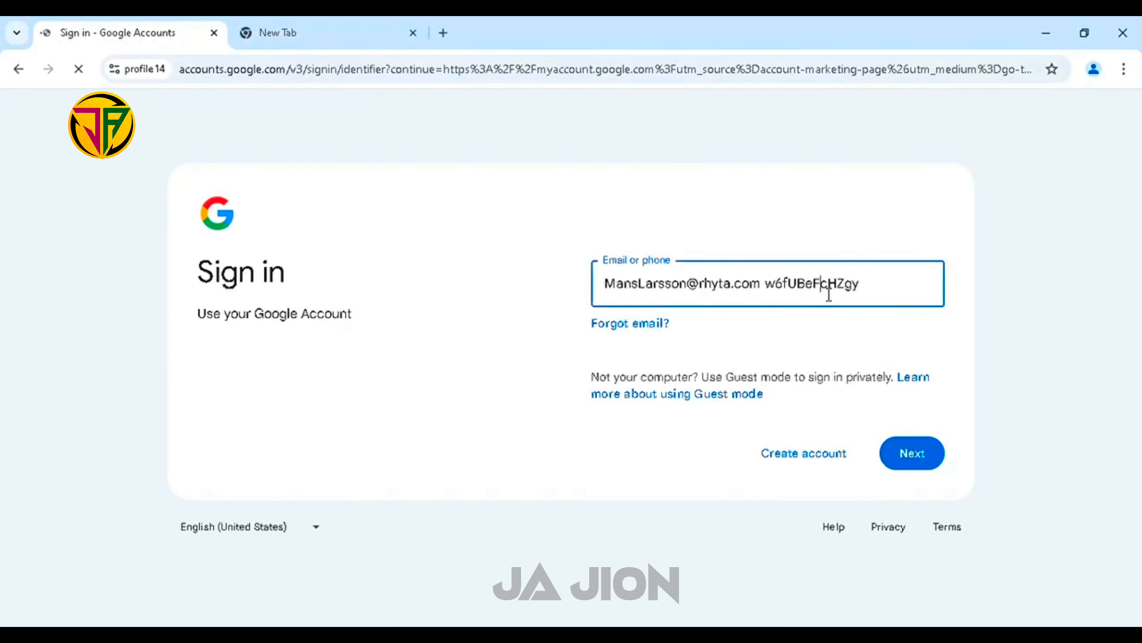
- Delete the stray characters after the email address and continue to the password step
double_click(829, 283)
key("BackSpace")
left_click(913, 464)
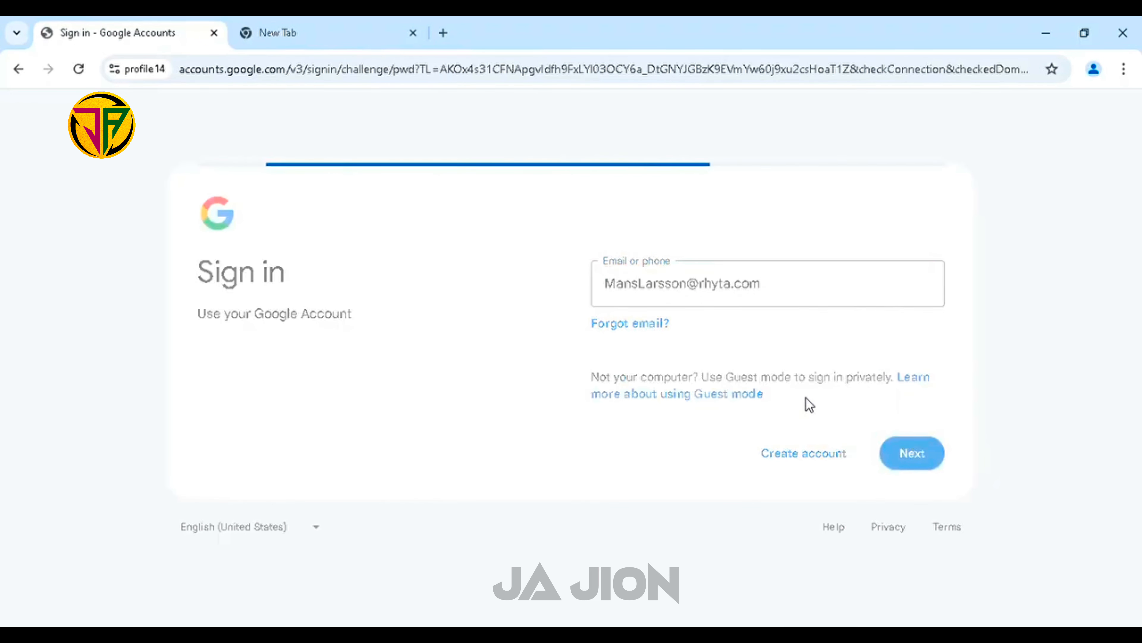
- Paste the account password to reach the 2-Step Verification prompt, then move to the empty second tab
key("ctrl+v")
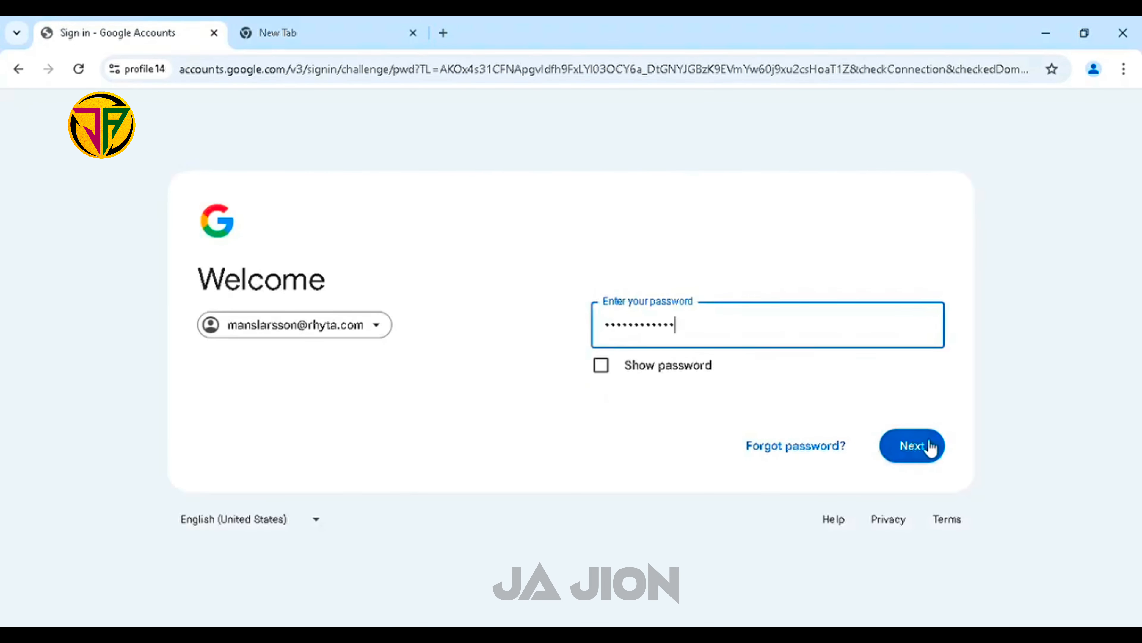
left_click(930, 447)
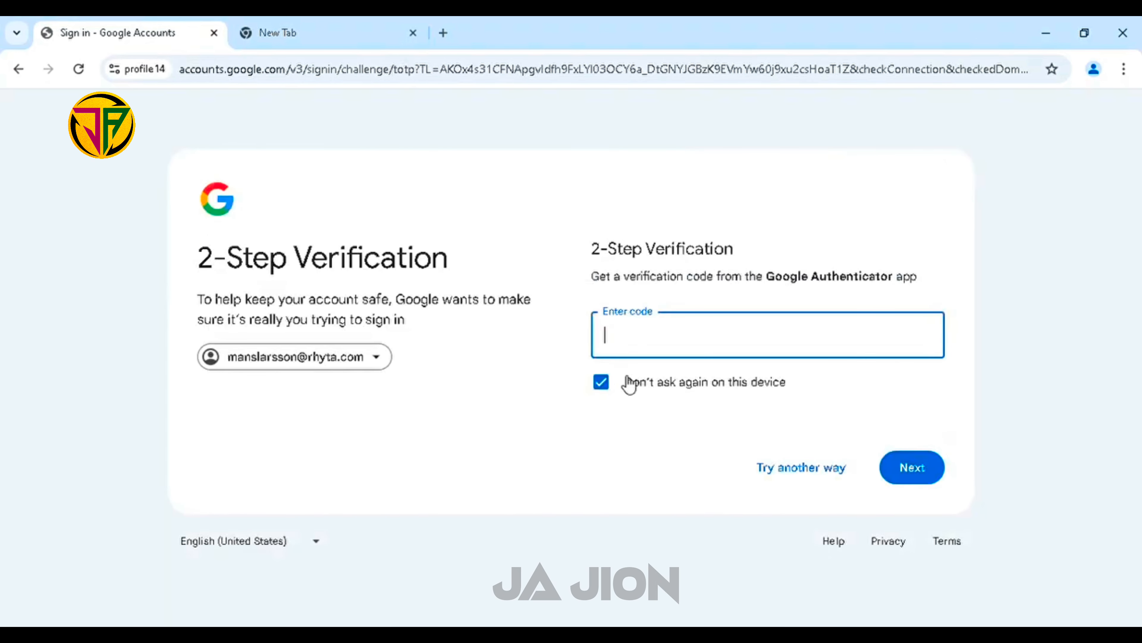
left_click(346, 43)
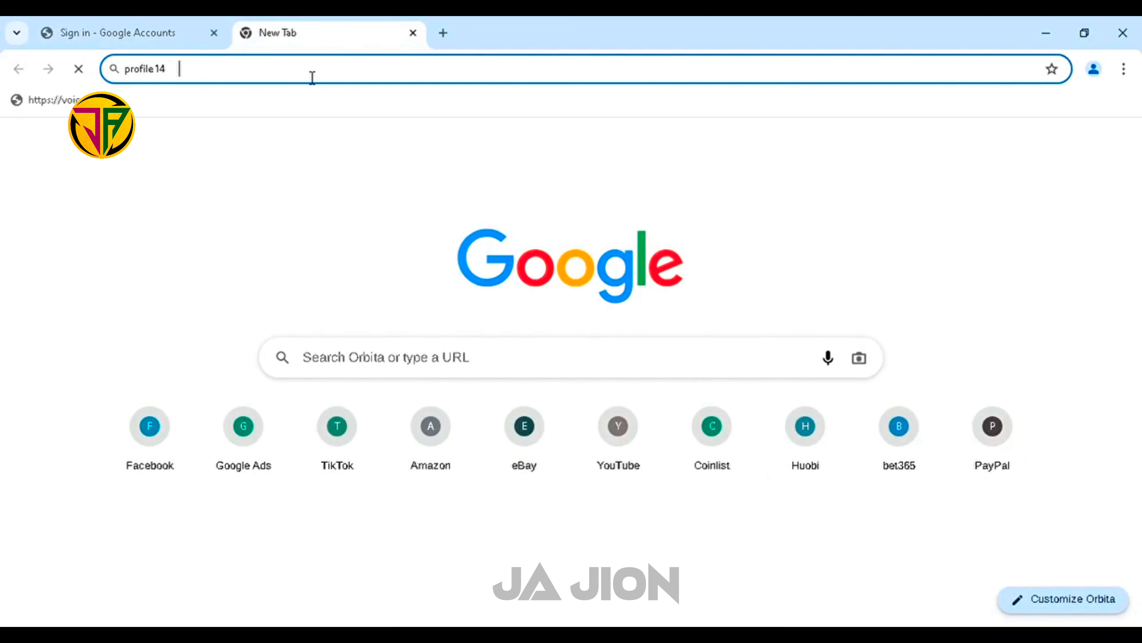
- Load 2fa.live and generate a code from the account's pasted 2FA secret
type("2")
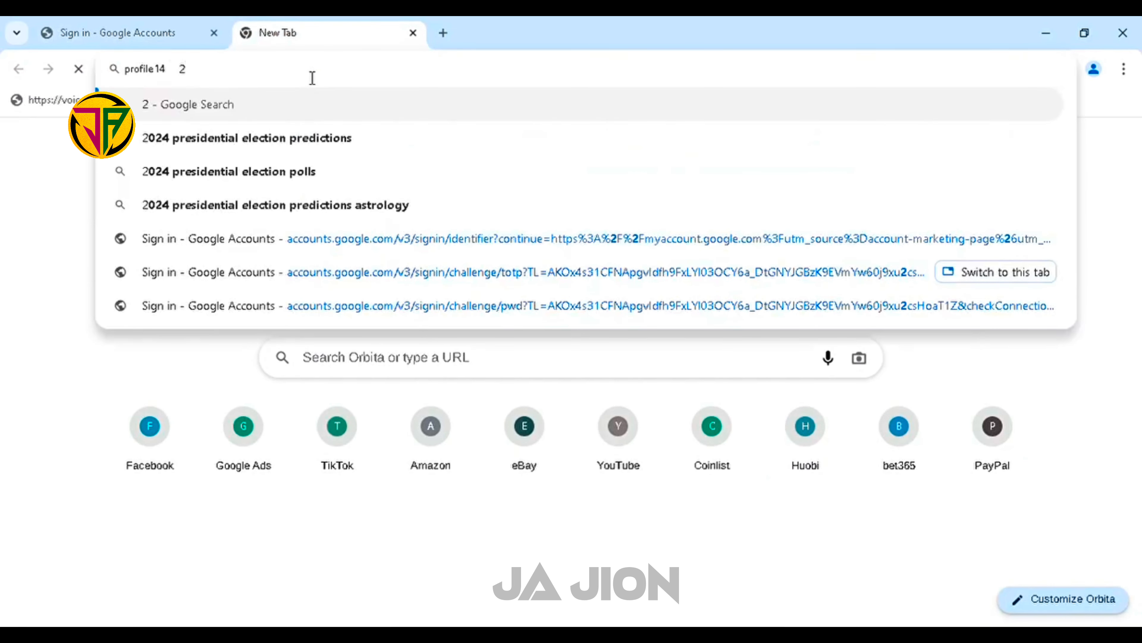
type("fa")
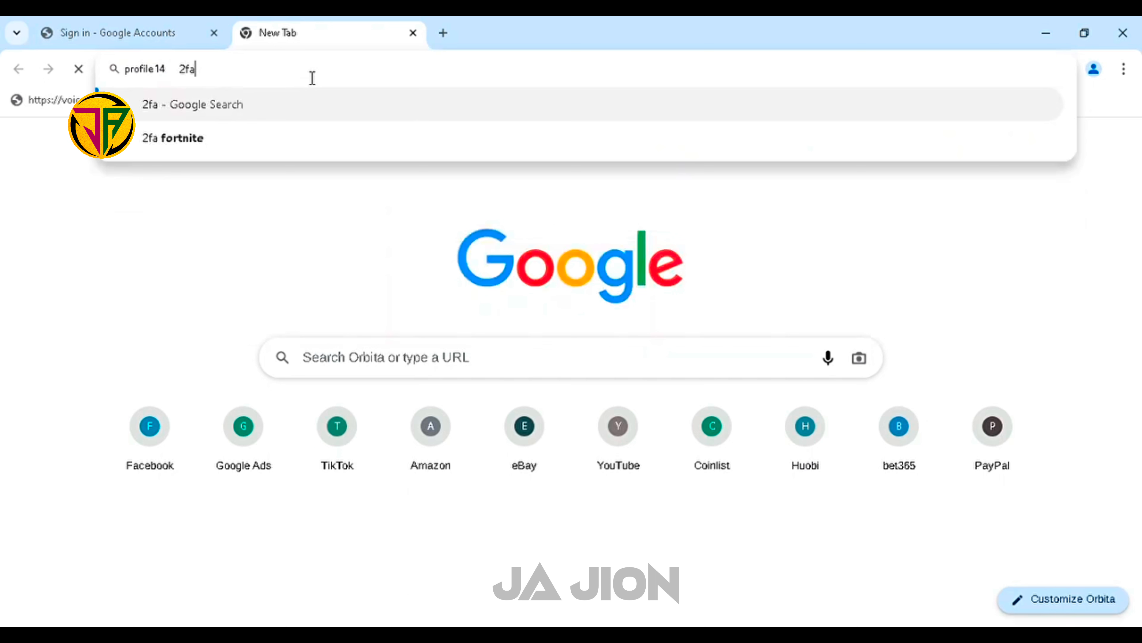
type(".")
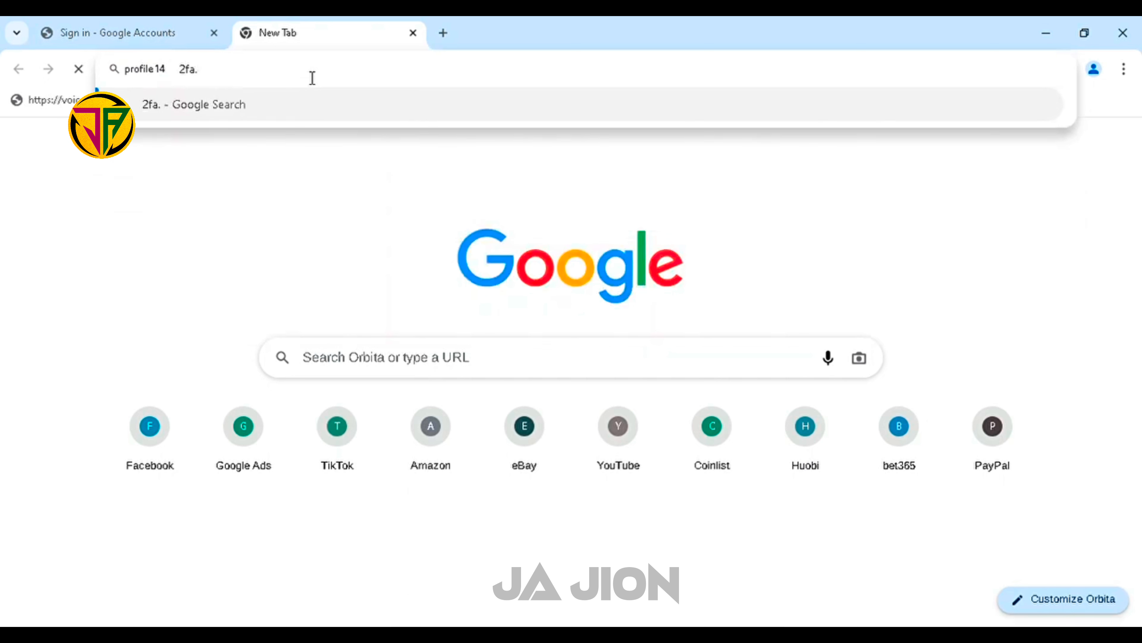
type("live")
key("Return")
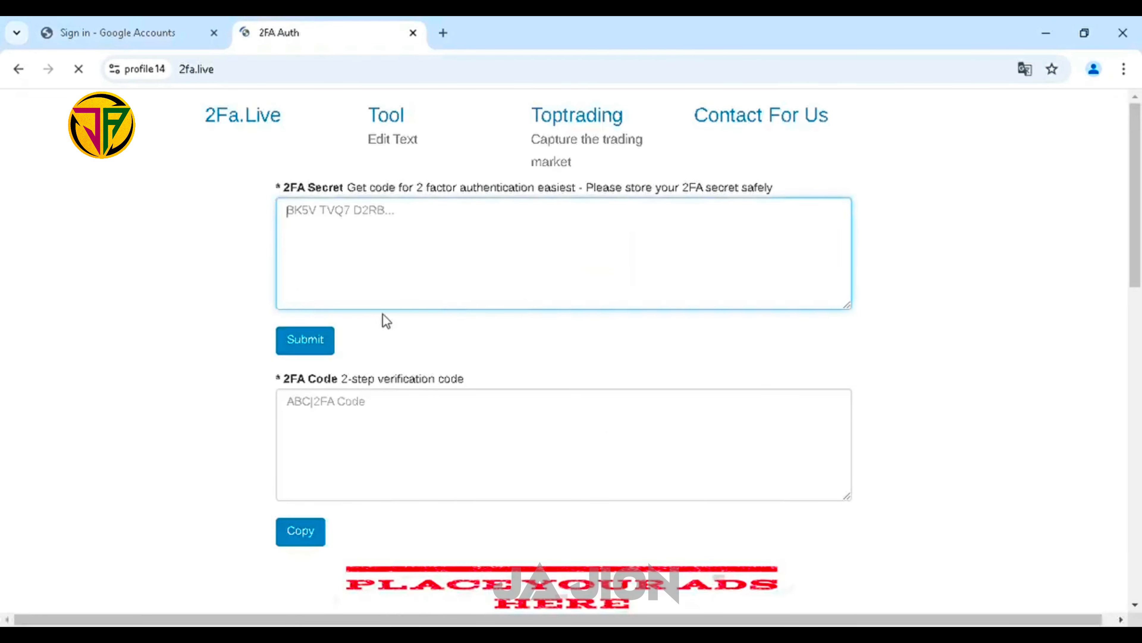
key("ctrl+v")
left_click(319, 349)
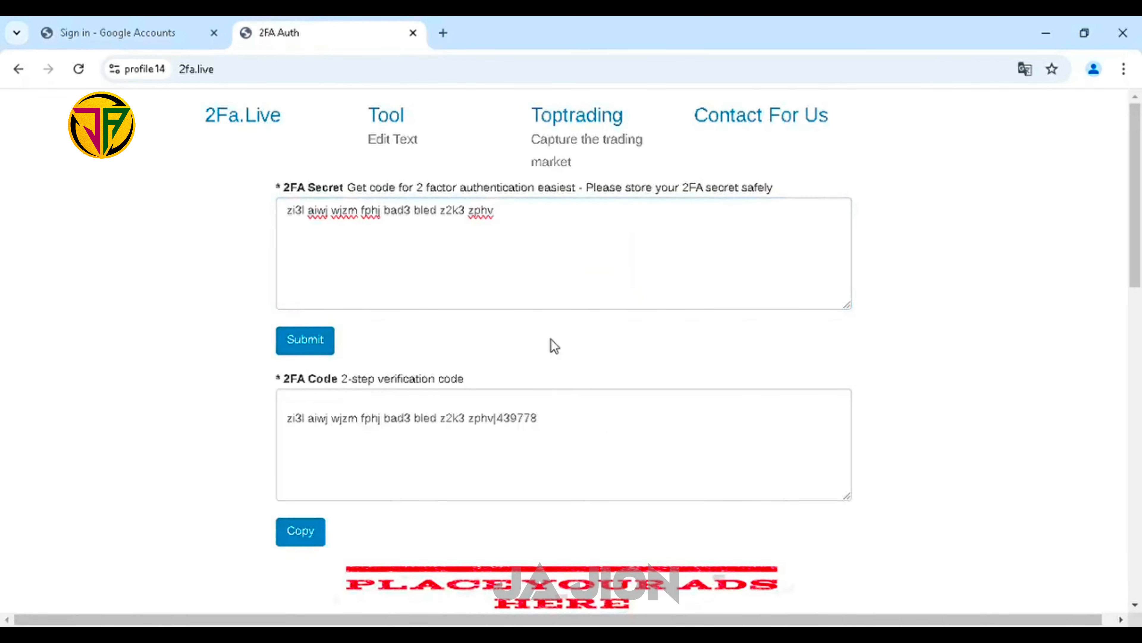
- Move the generated six-digit code into Google's verification field and submit it
double_click(535, 421)
key("ctrl+x")
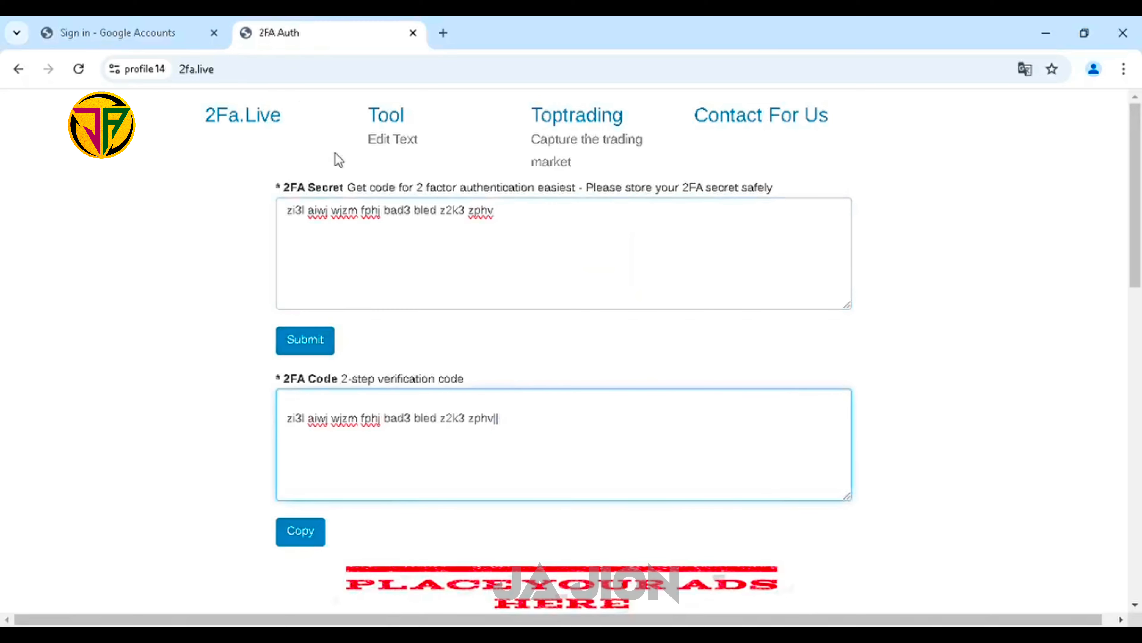
left_click(186, 27)
key("ctrl+v")
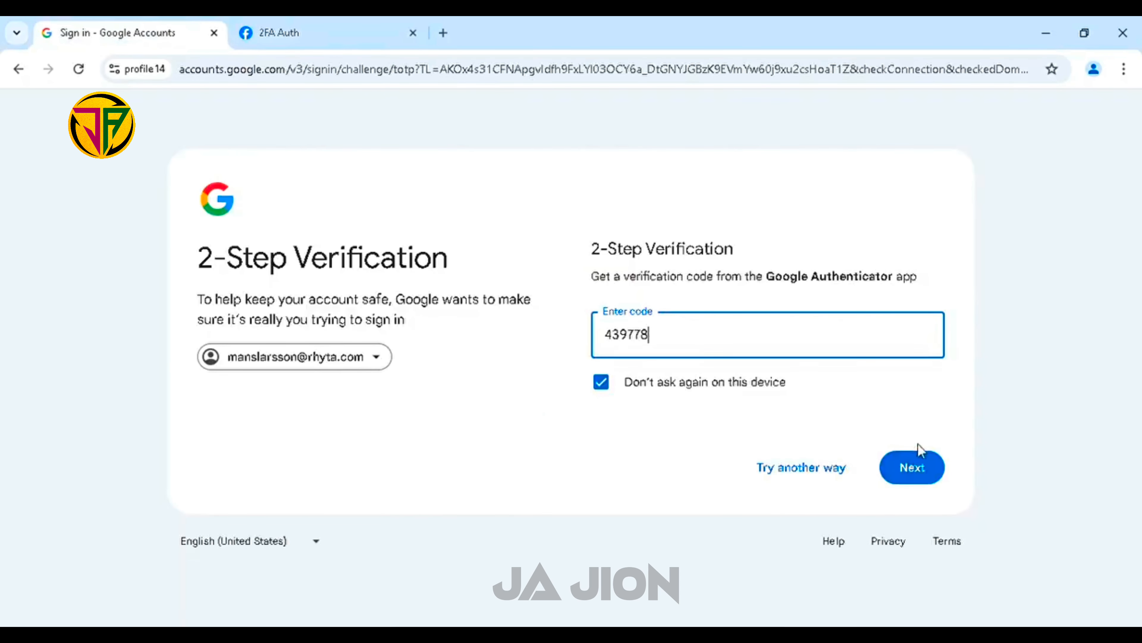
left_click(935, 466)
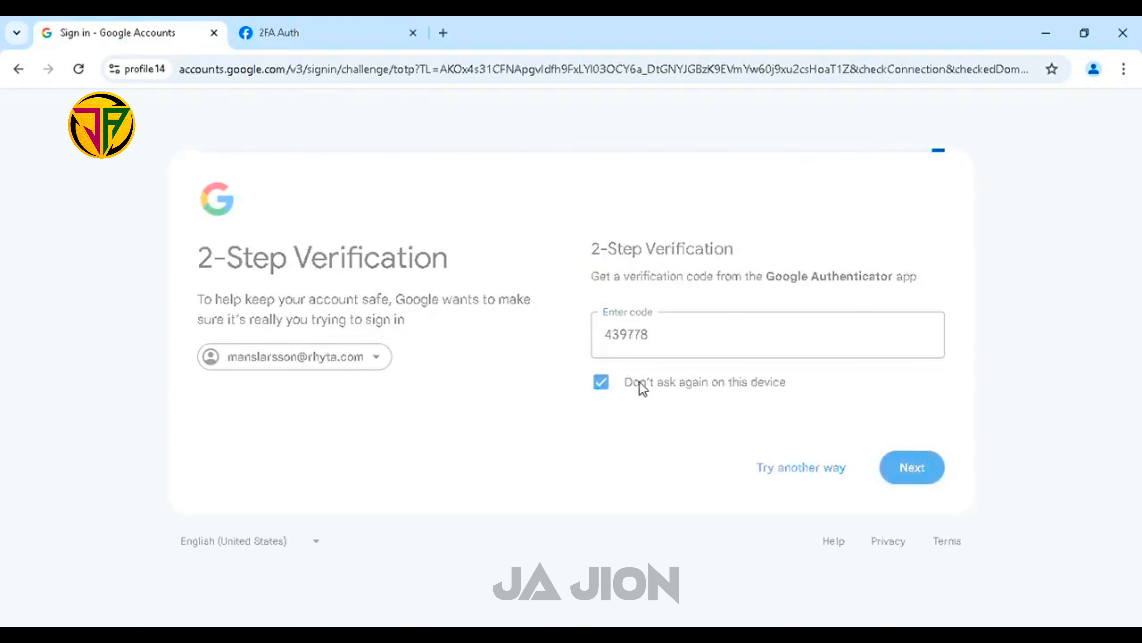
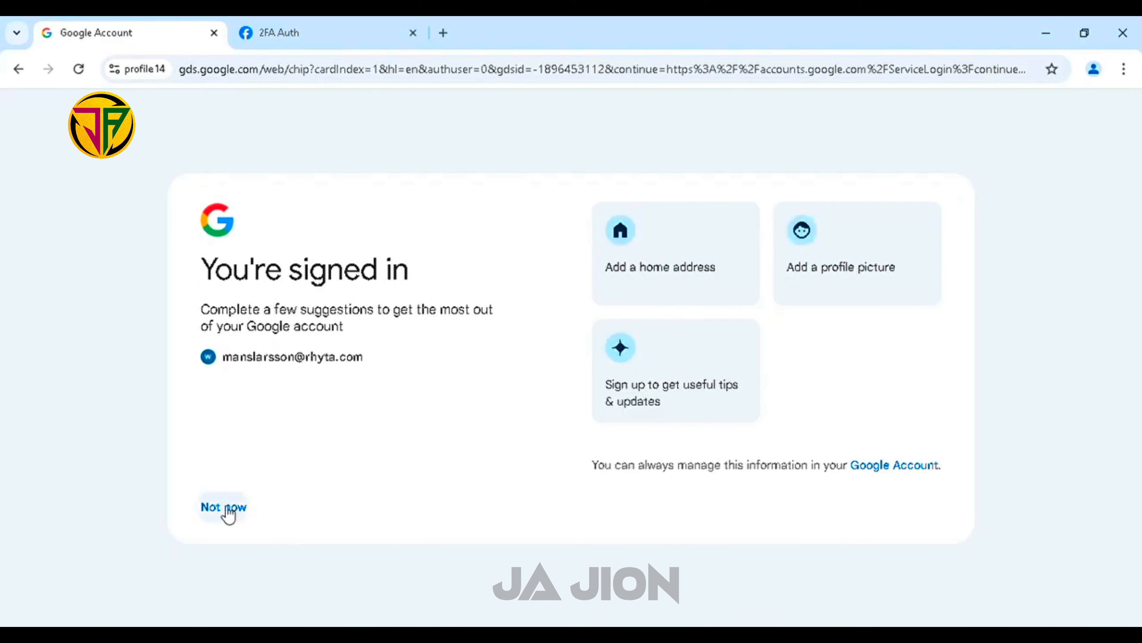
- Skip the account suggestions and scroll Security to How you sign in to reach Password
left_click(227, 509)
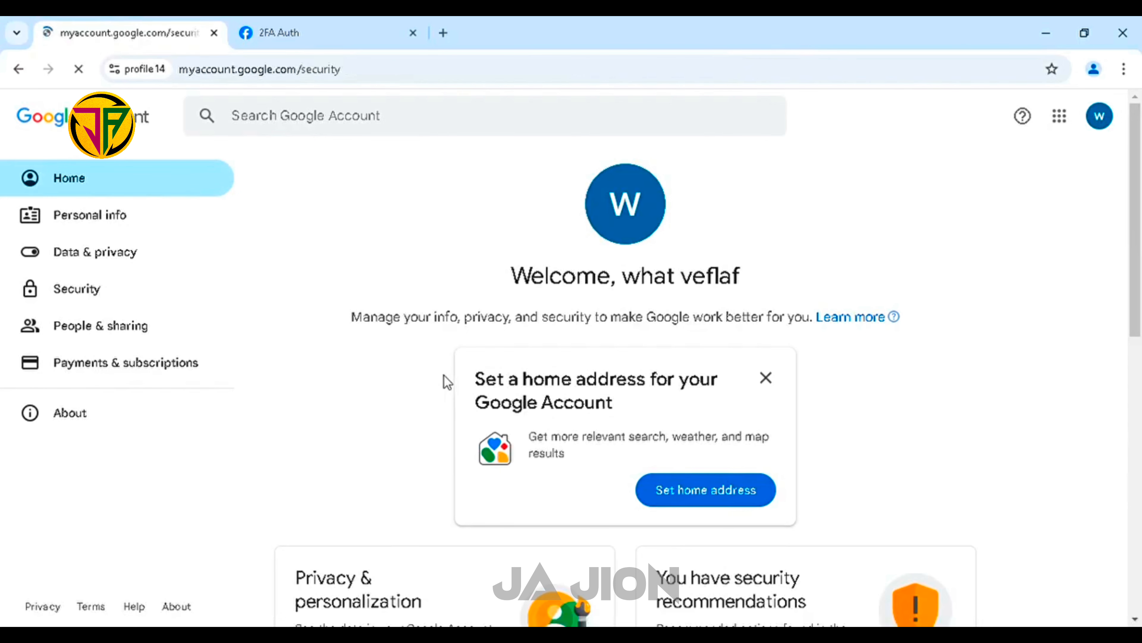
scroll(448, 383, "down", 10)
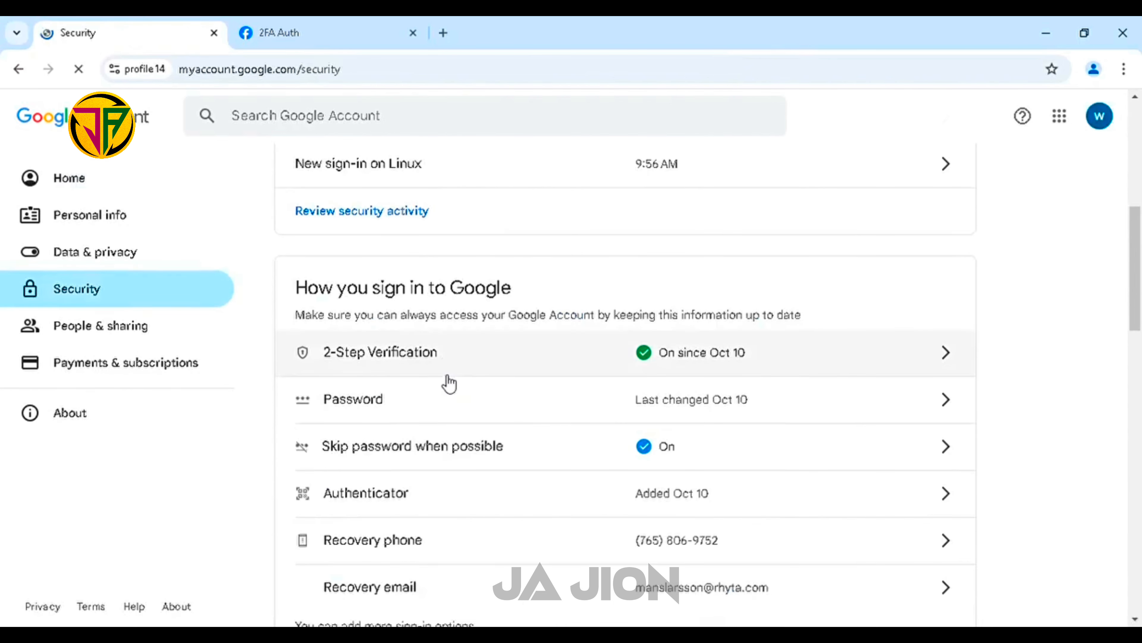
scroll(448, 383, "down", 5)
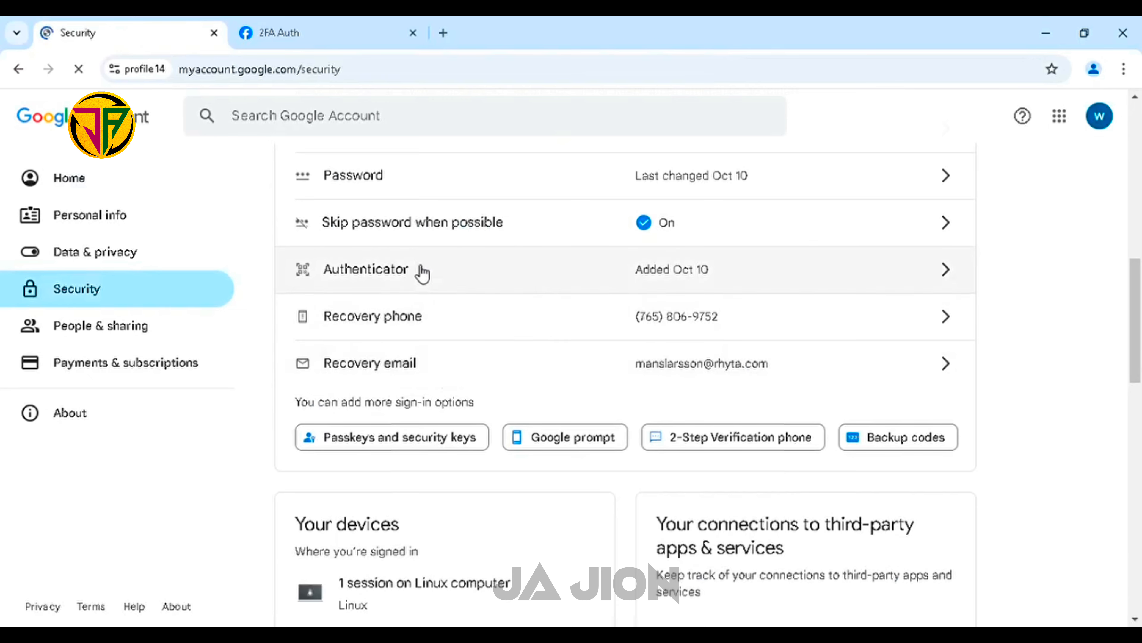
scroll(486, 261, "up", 3)
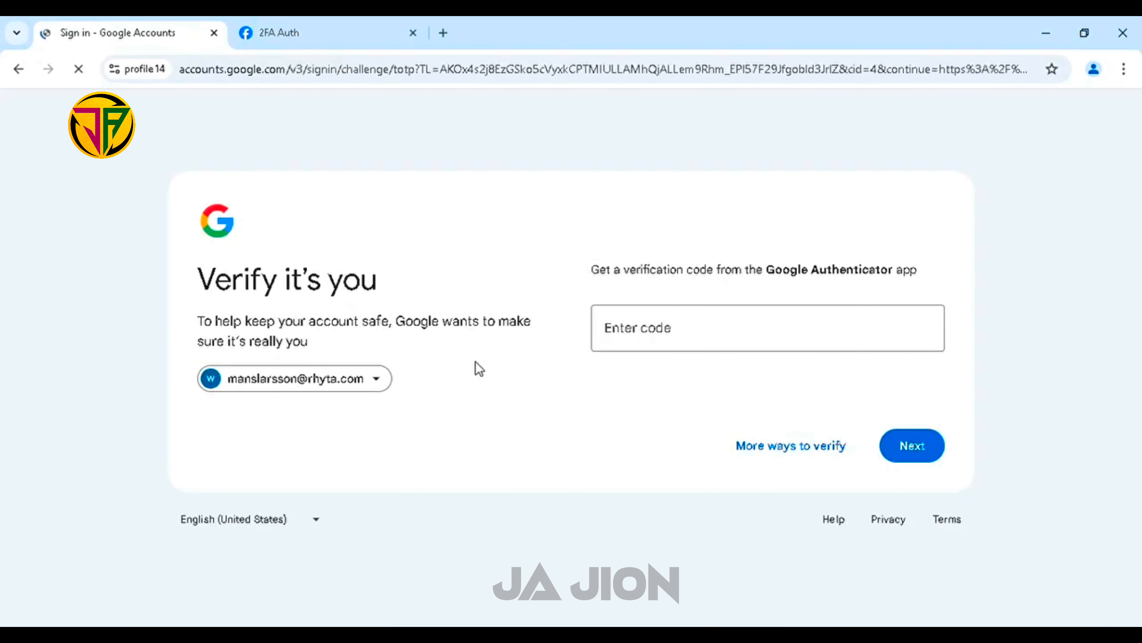
- Generate a fresh code on 2fa.live and submit it on Google's Verify it's you page
left_click(691, 342)
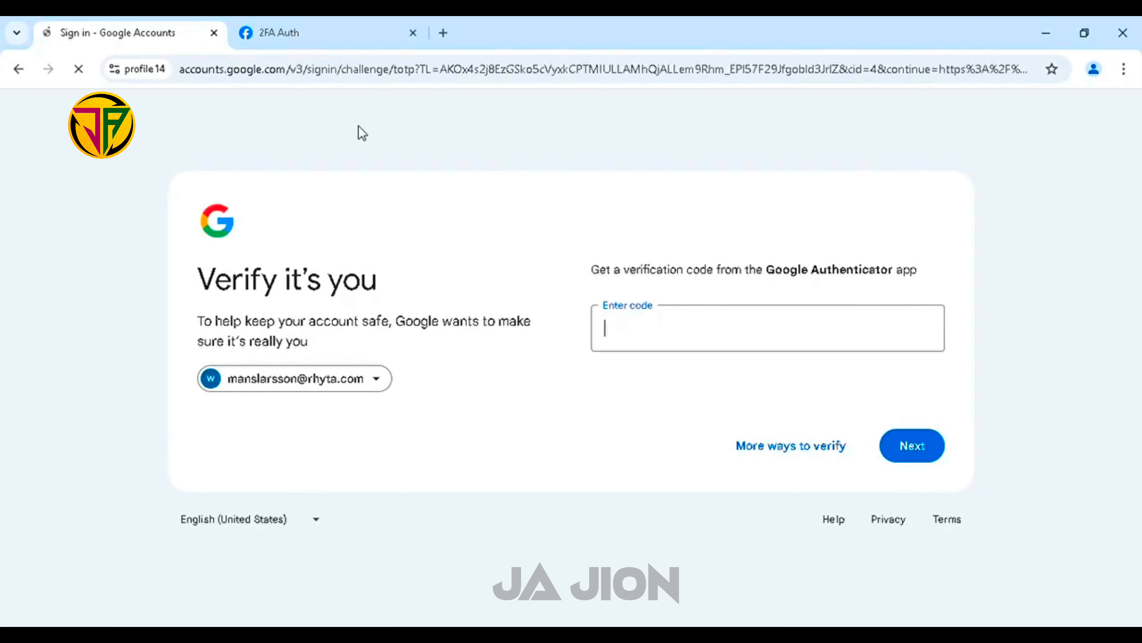
left_click(296, 40)
left_click(305, 345)
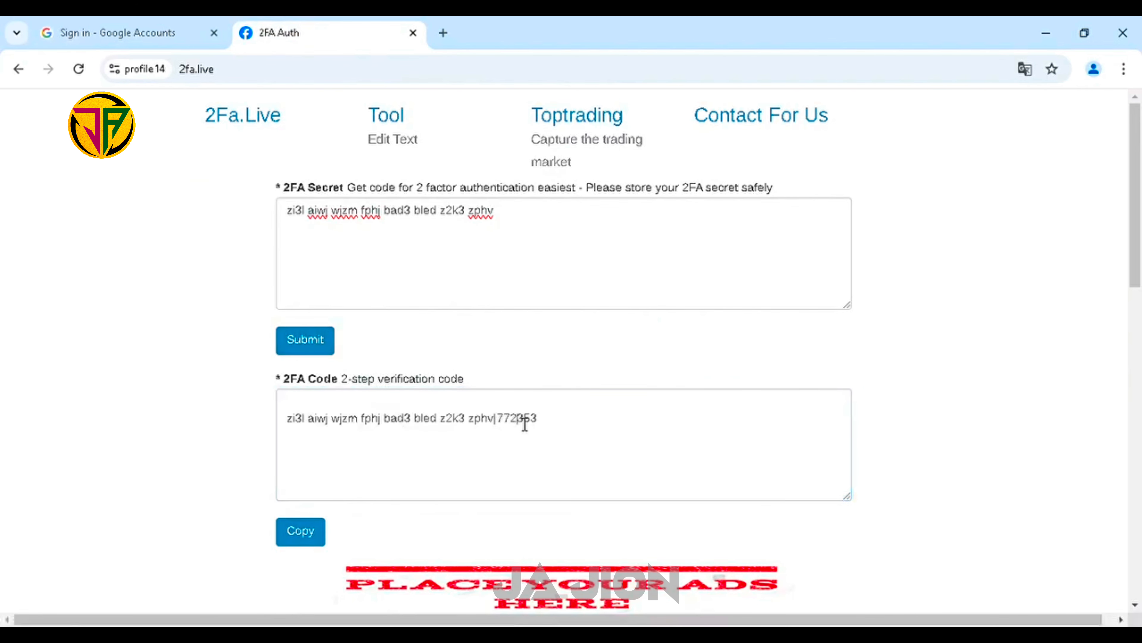
double_click(525, 419)
key("ctrl+c")
left_click(139, 40)
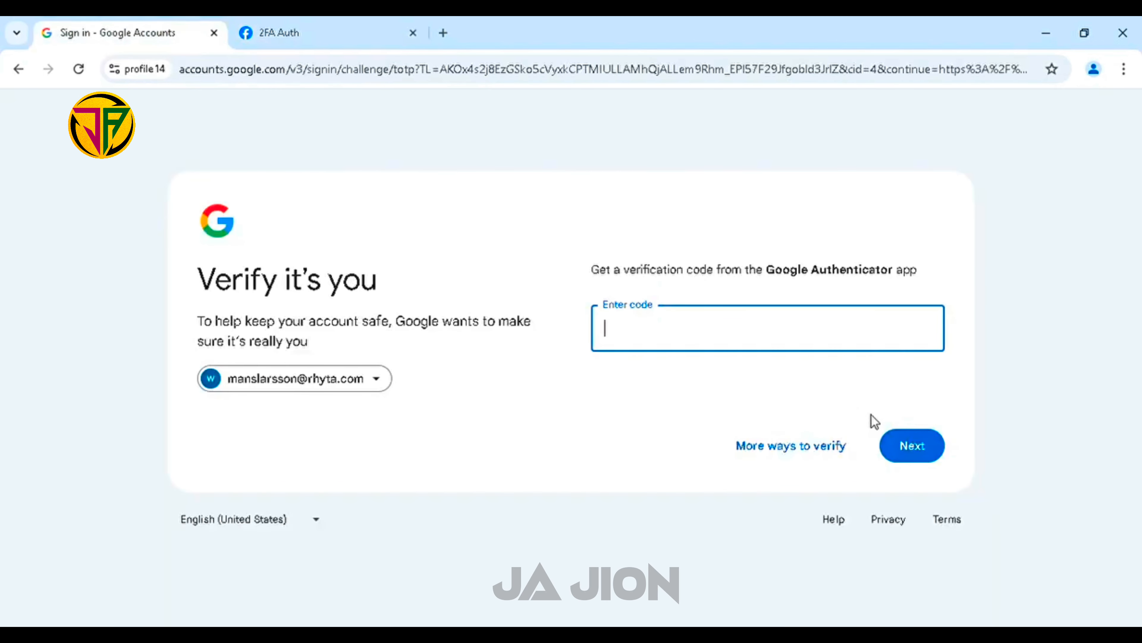
key("ctrl+v")
left_click(910, 444)
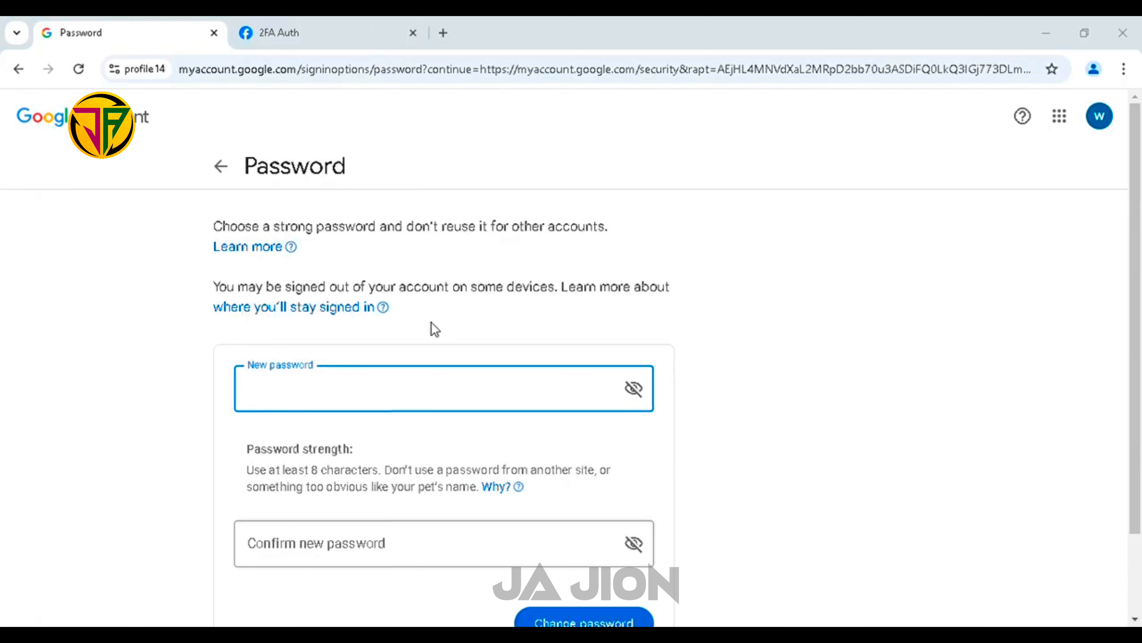
- Paste the new password into New password and Confirm new password, then submit the change
left_click(585, 366)
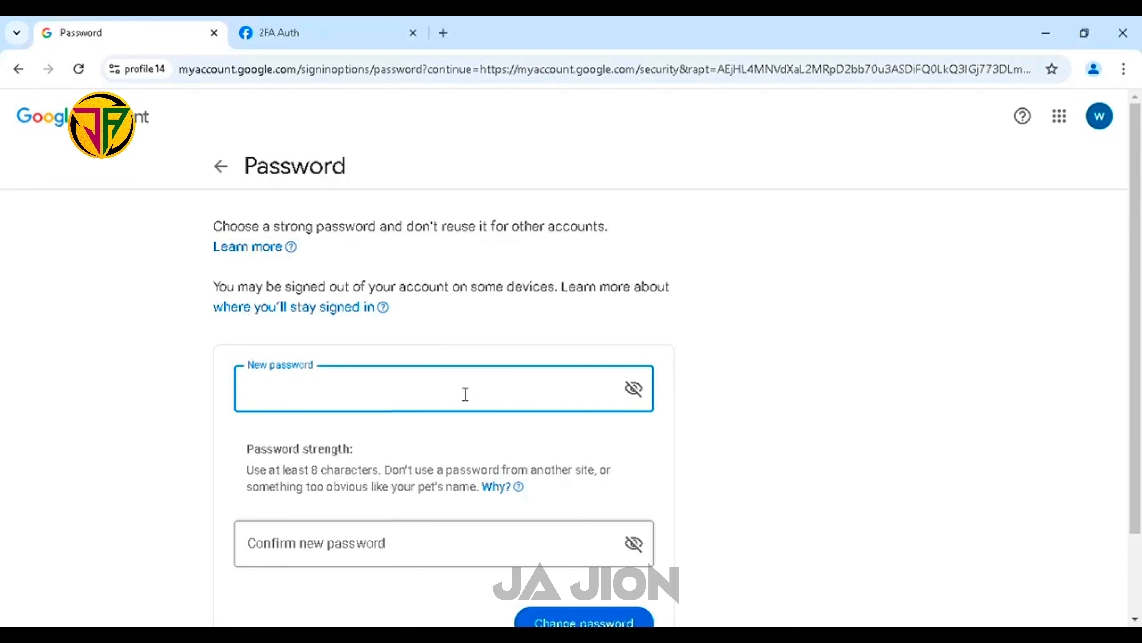
key("ctrl+v")
left_click(374, 544)
key("ctrl+v")
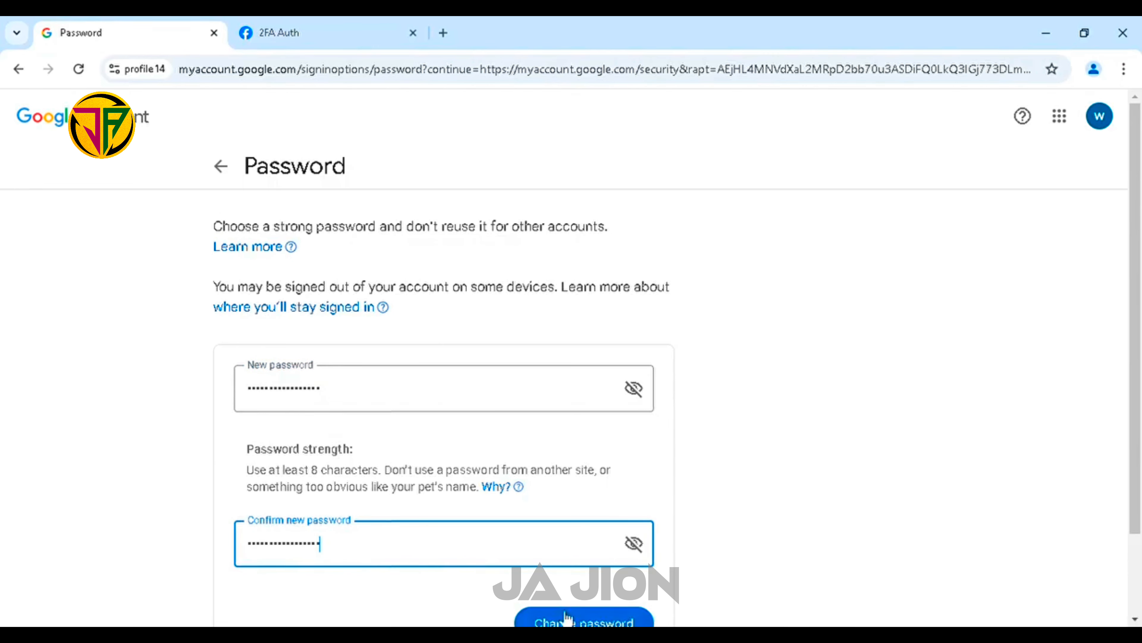
key("Return")
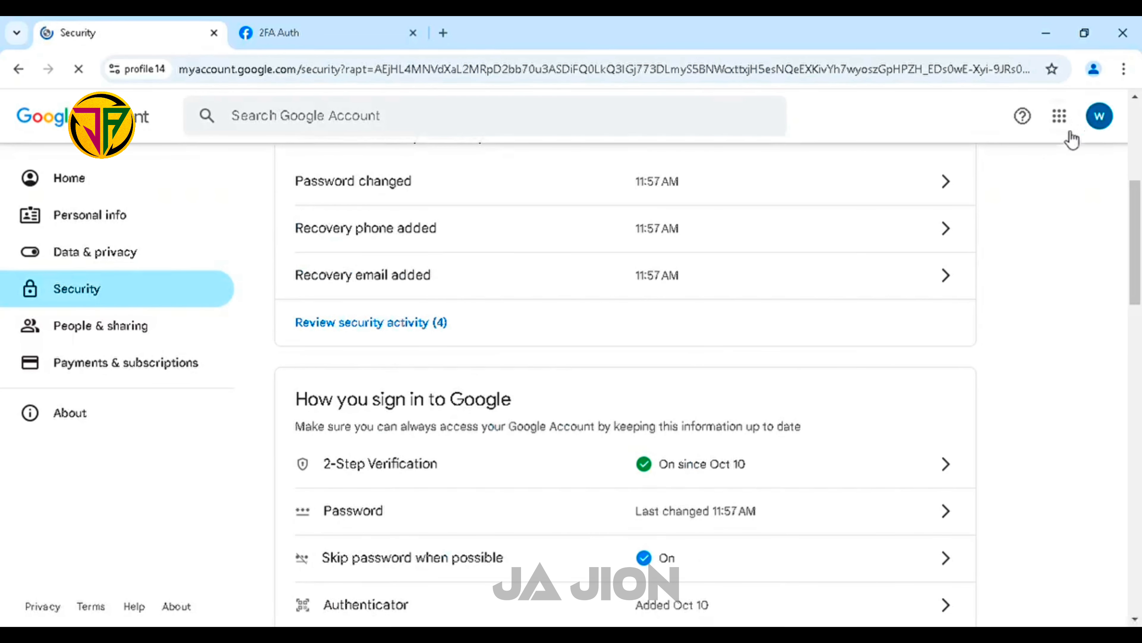
- Launch Google Voice in a new tab from the apps grid and reload the Security page
left_click(1062, 119)
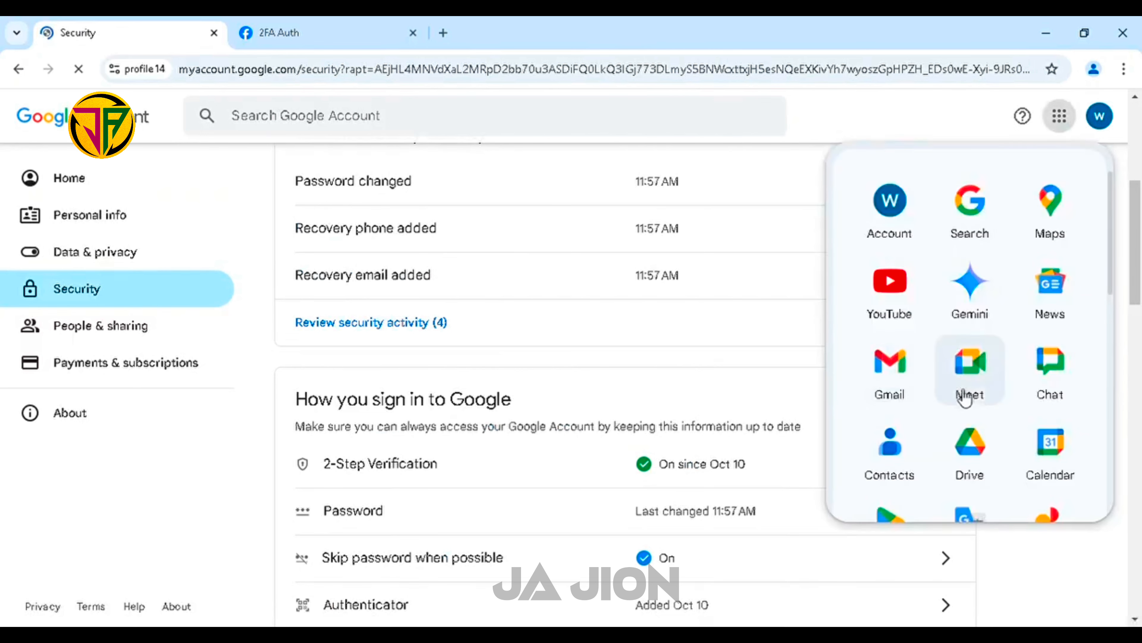
scroll(969, 396, "down", 12)
scroll(992, 417, "down", 5)
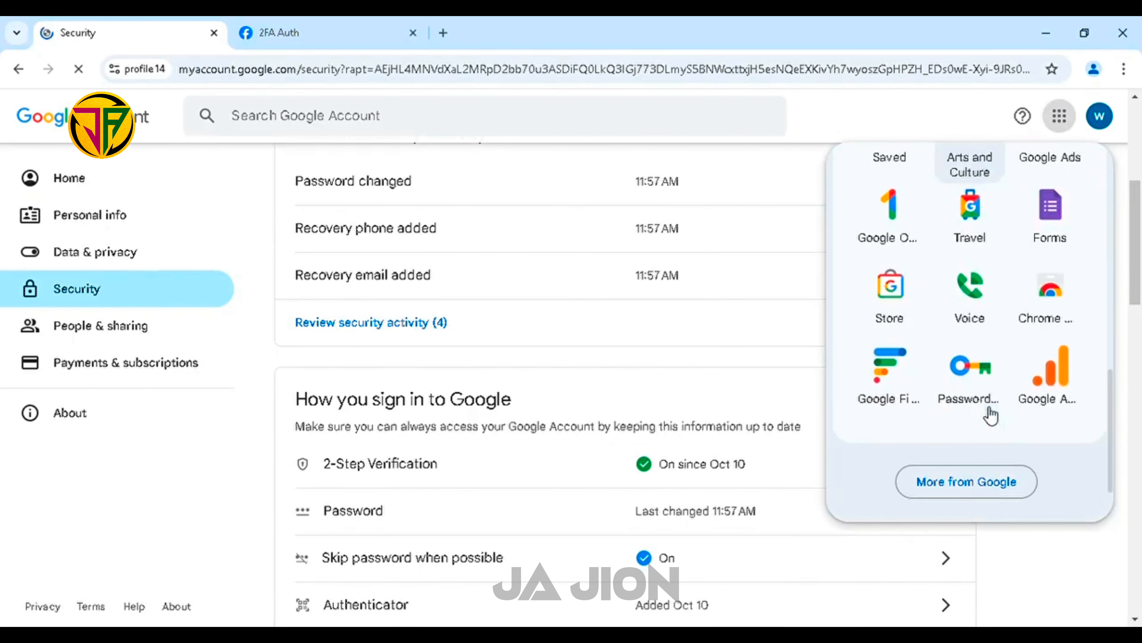
left_click(982, 297)
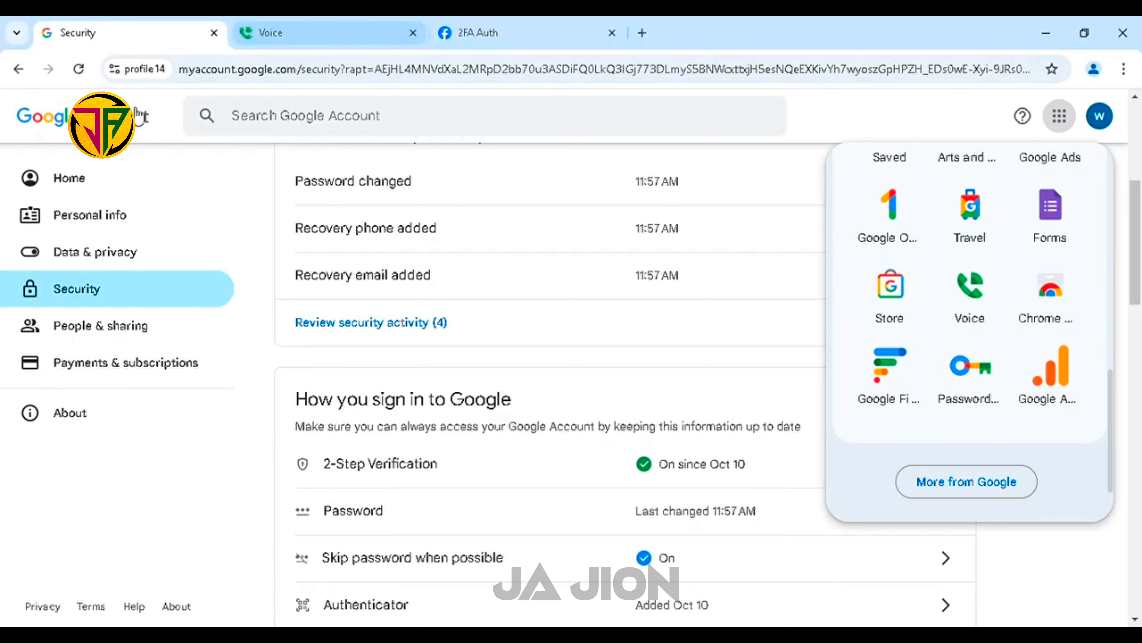
left_click(79, 68)
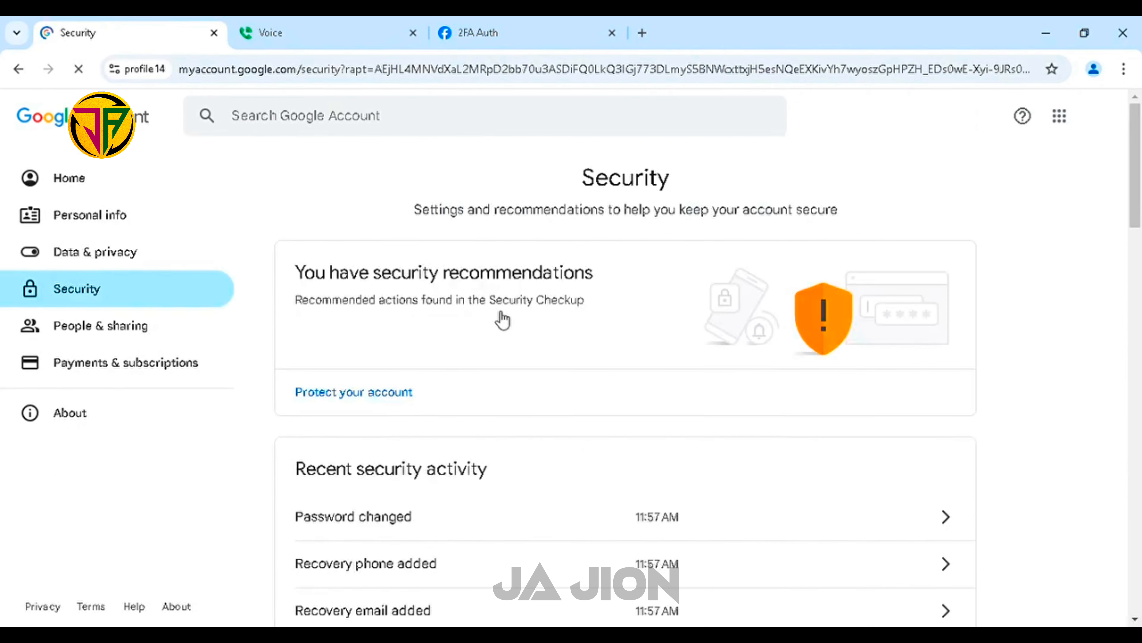
left_click(326, 41)
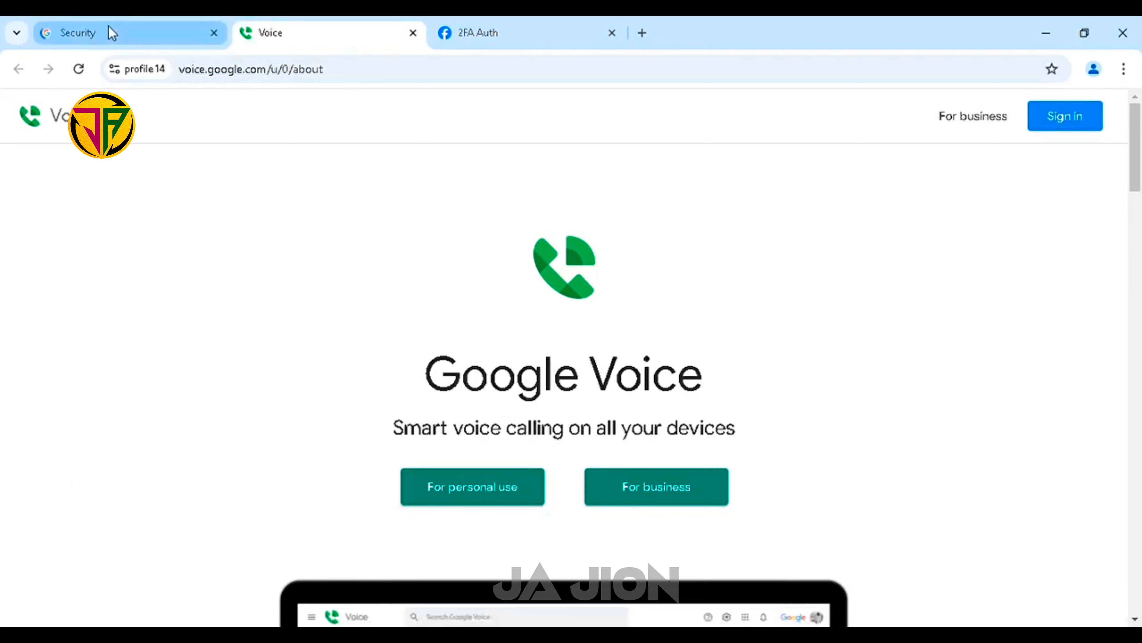
- Sign in to Google Voice from its about page
left_click(1062, 131)
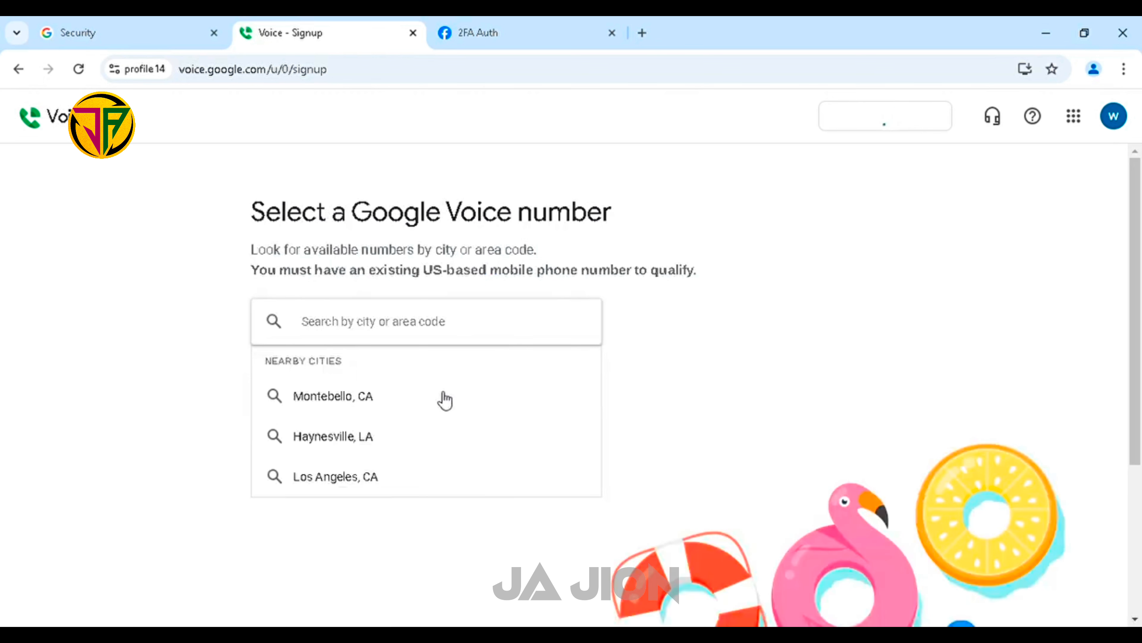
- Claim the second 424-area Compton, CA number from the Montebello, CA results, then start verification
left_click(426, 401)
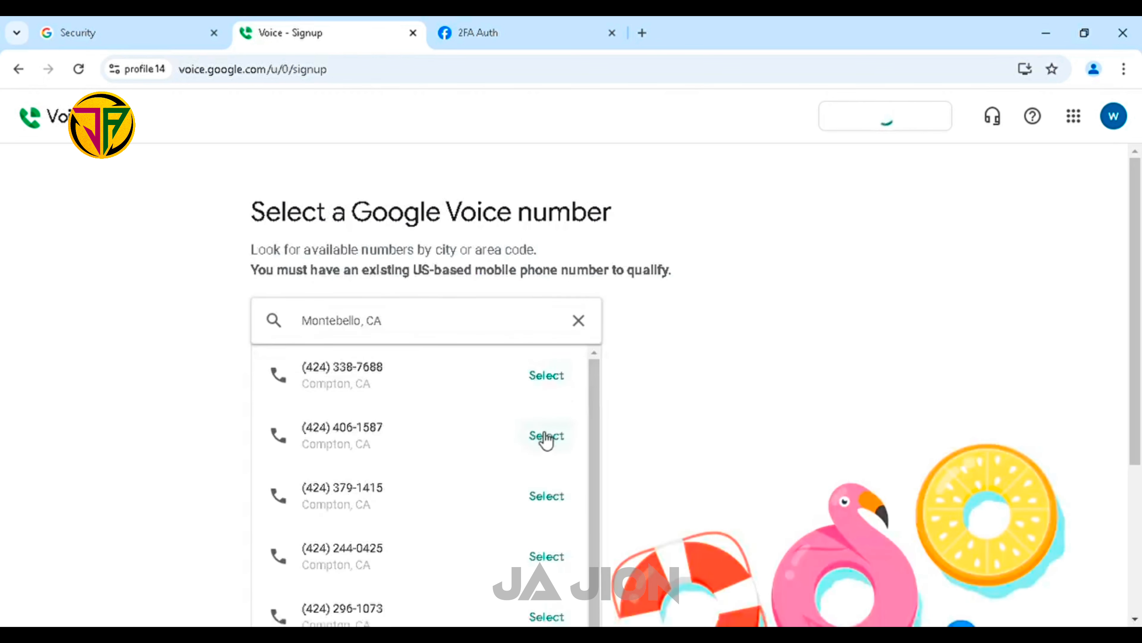
left_click(549, 440)
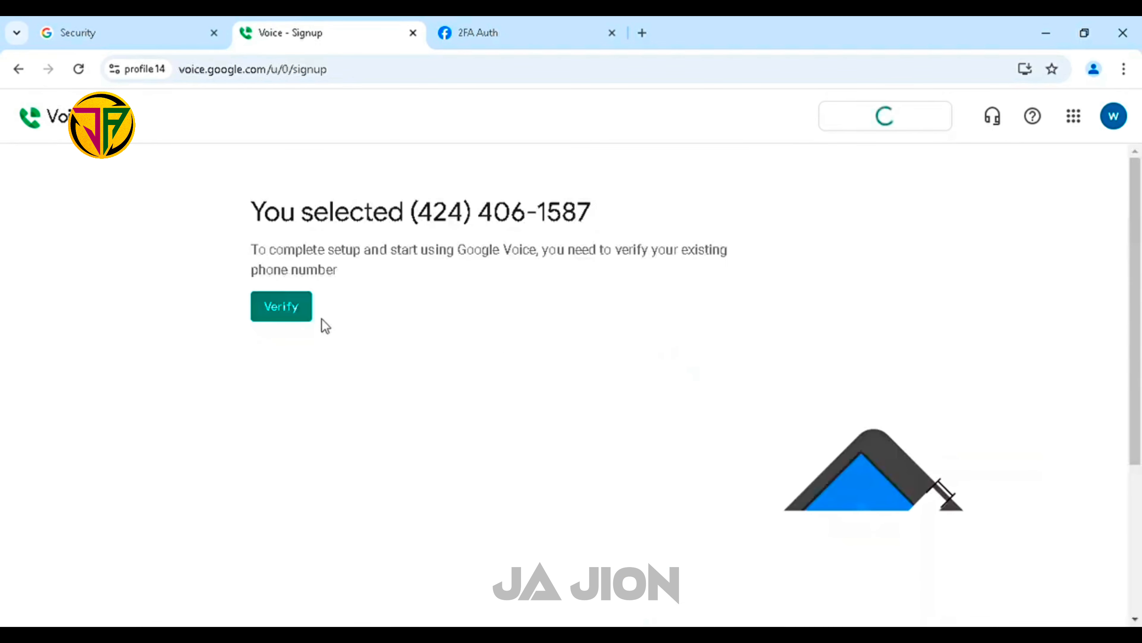
left_click(305, 317)
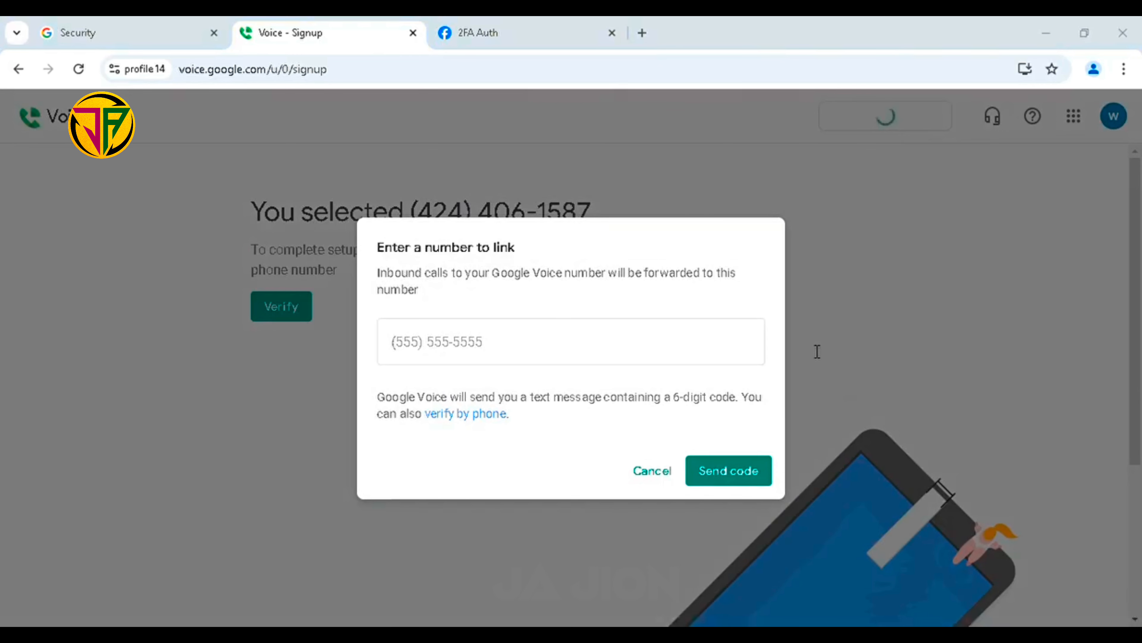
- Link the existing US mobile number by entering the six-digit texted code, then finish
left_click(598, 358)
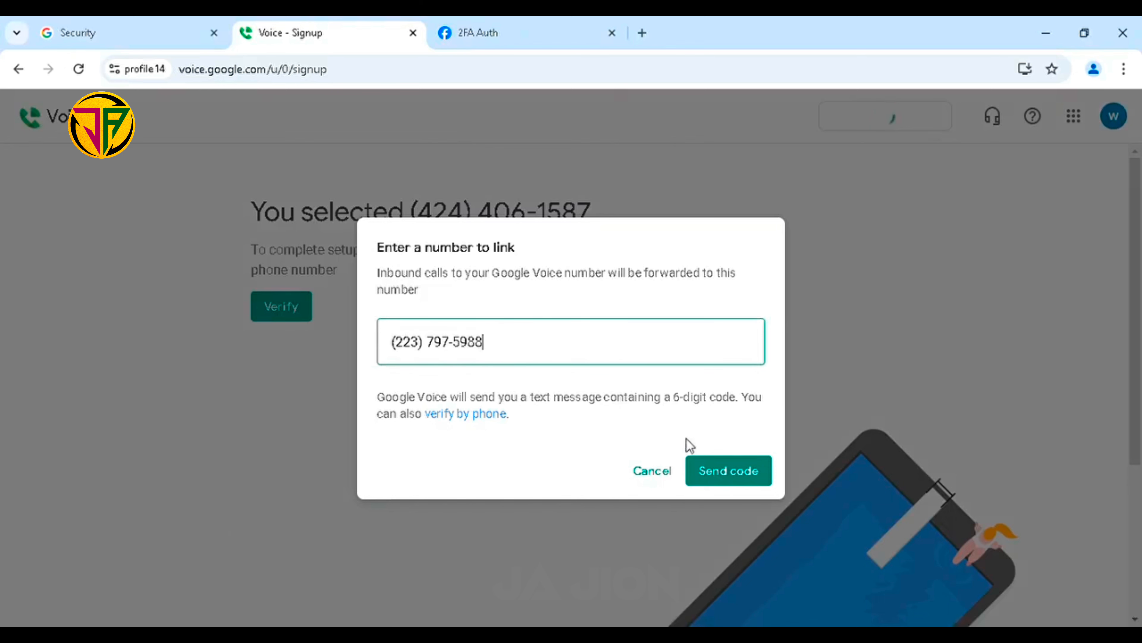
left_click(725, 470)
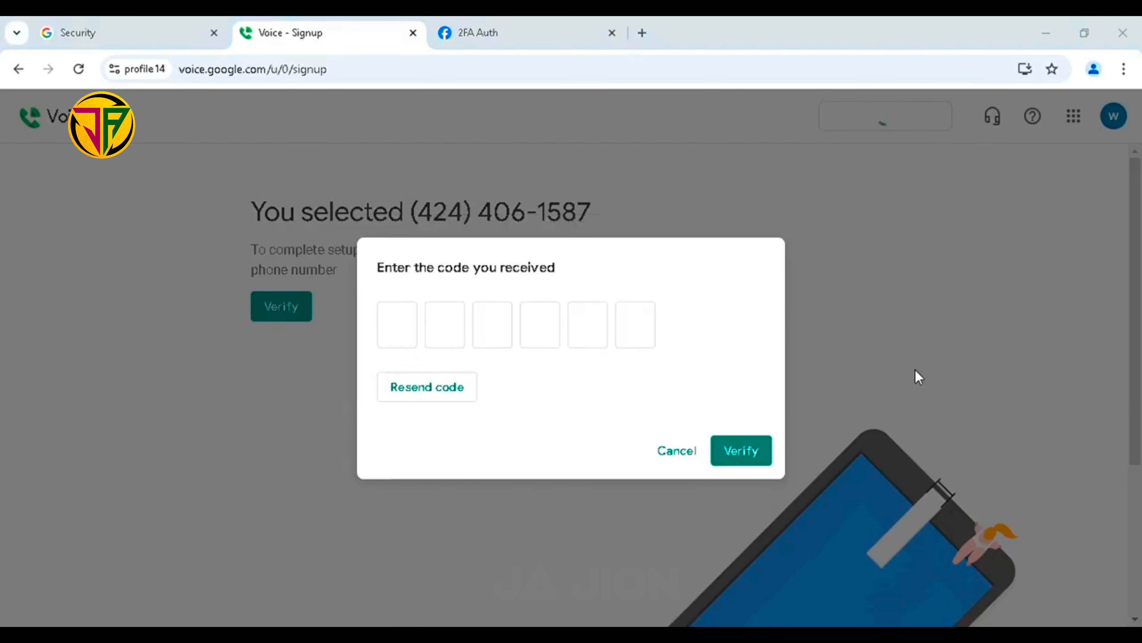
left_click(683, 394)
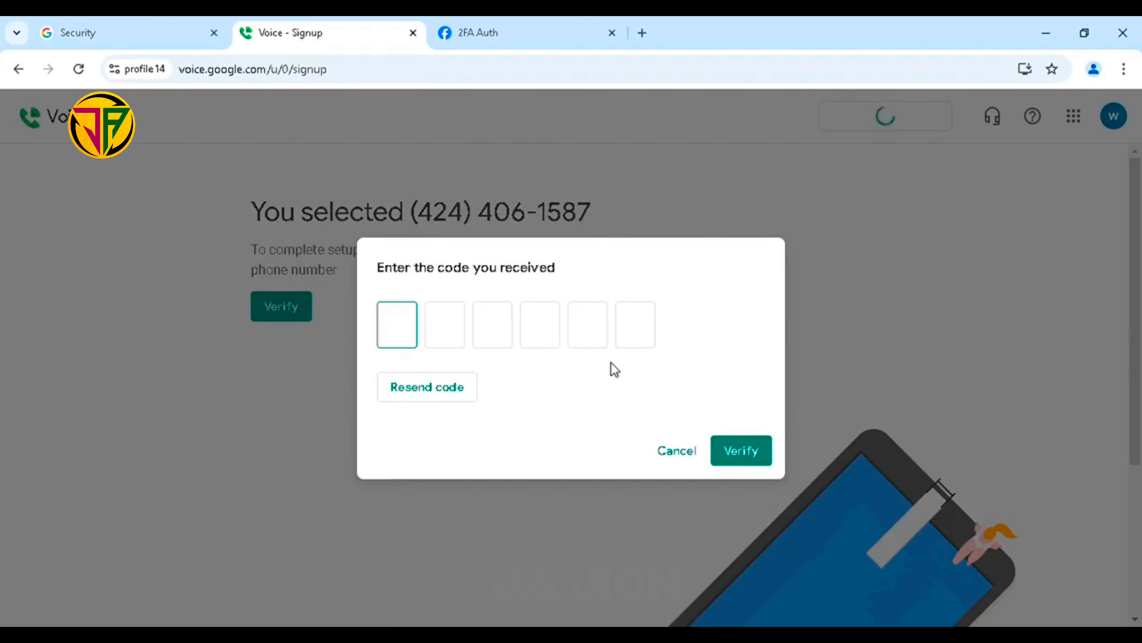
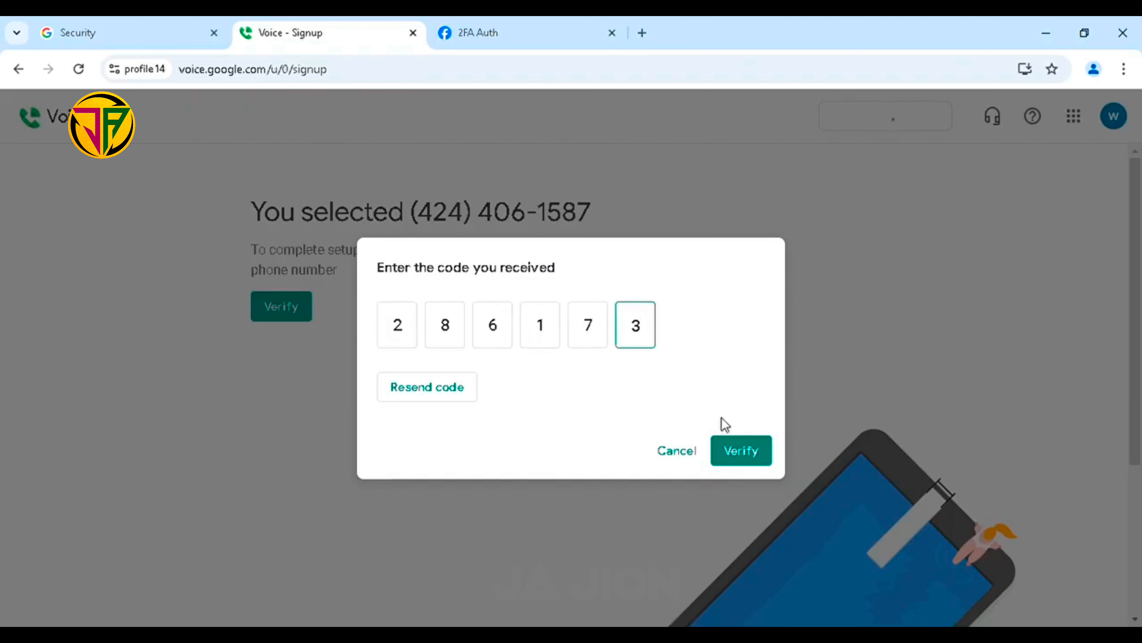
left_click(754, 450)
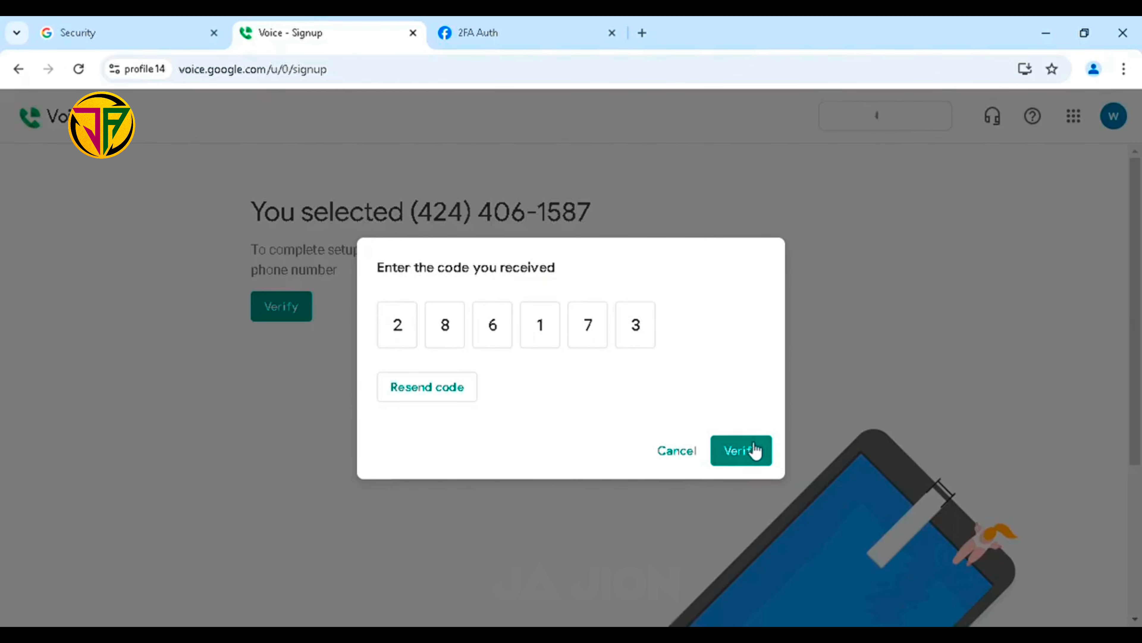
left_click(742, 415)
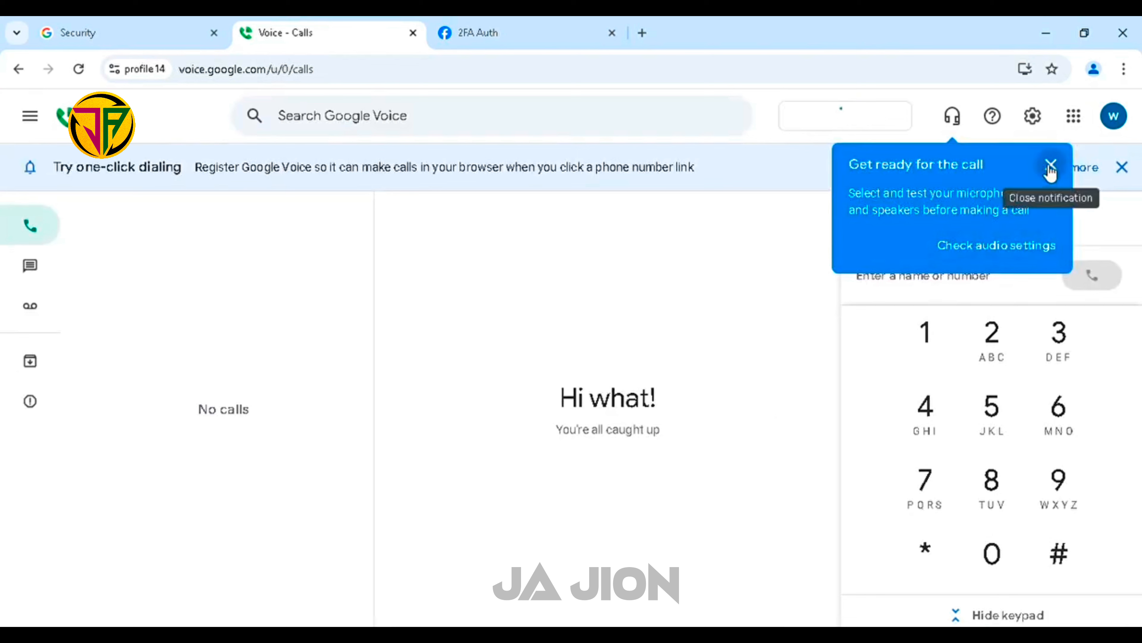
- Dismiss the Get ready for the call notice on the Calls page
left_click(1051, 166)
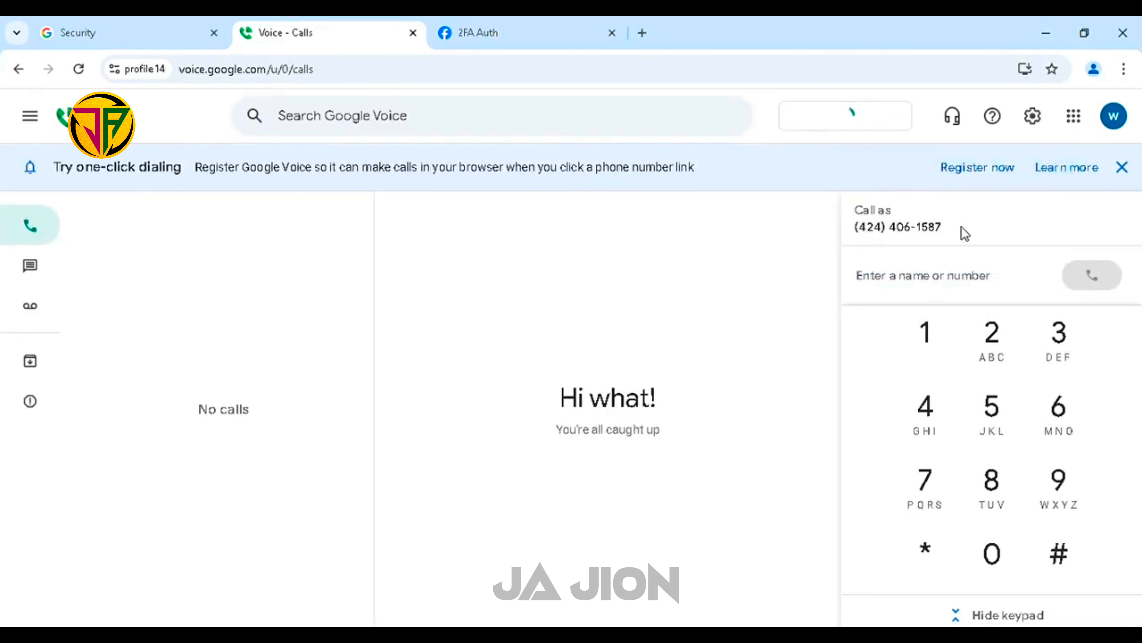